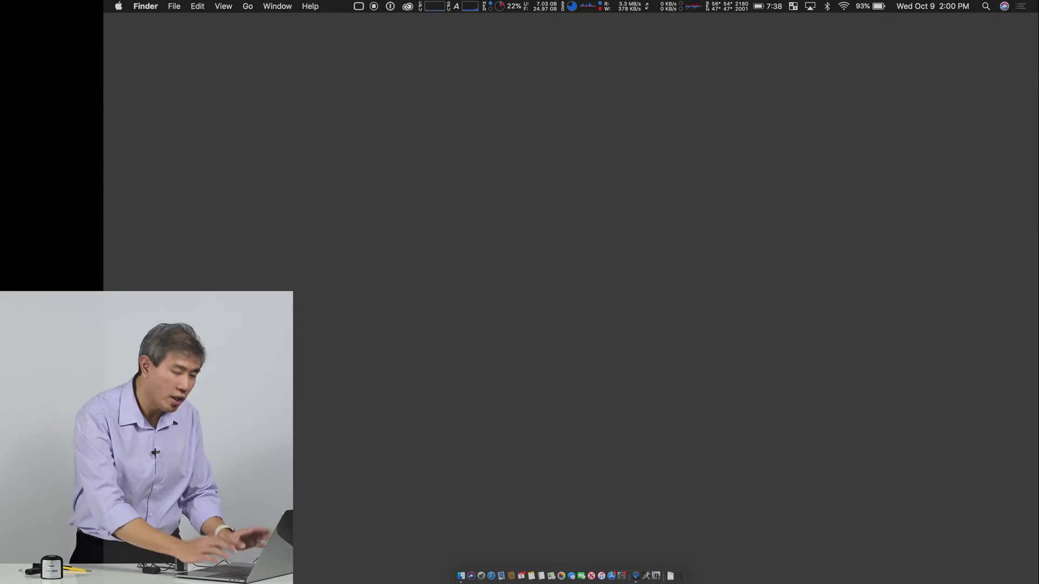
Launch i1Profiler from Spotlight ('i1p') and turn on automatic update checks
{"action": "key", "text": "super+space"}
{"action": "type", "text": "i1"}
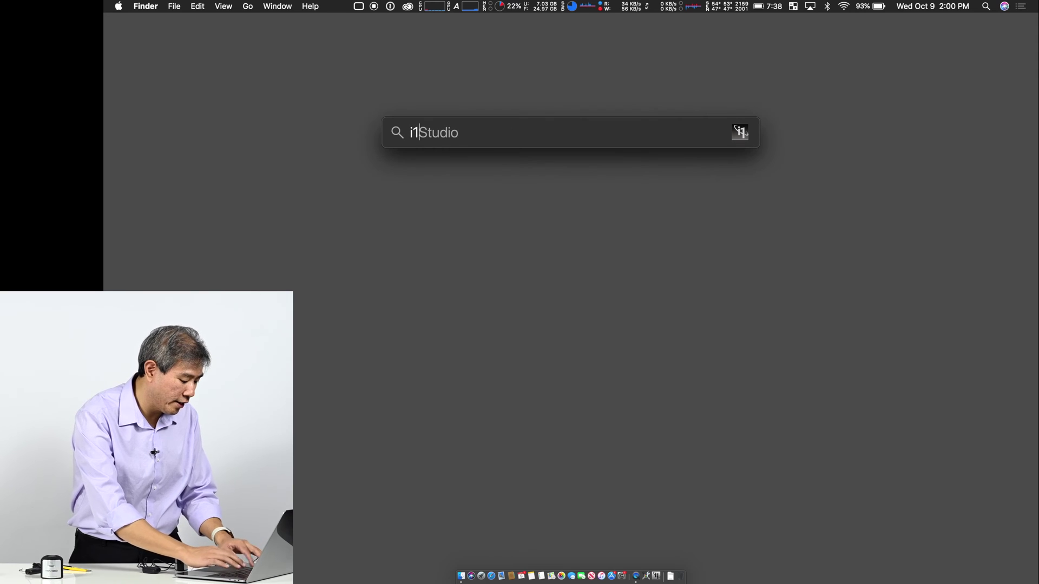
{"action": "type", "text": "p"}
{"action": "key", "text": "Return"}
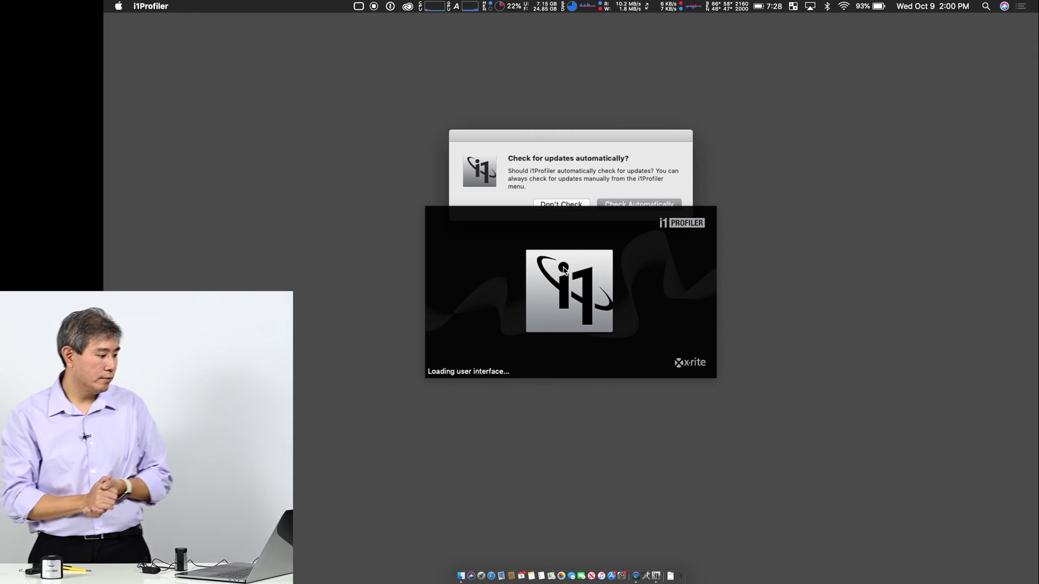
{"action": "left_click_drag", "start_coordinate": [623, 139], "coordinate": [627, 108]}
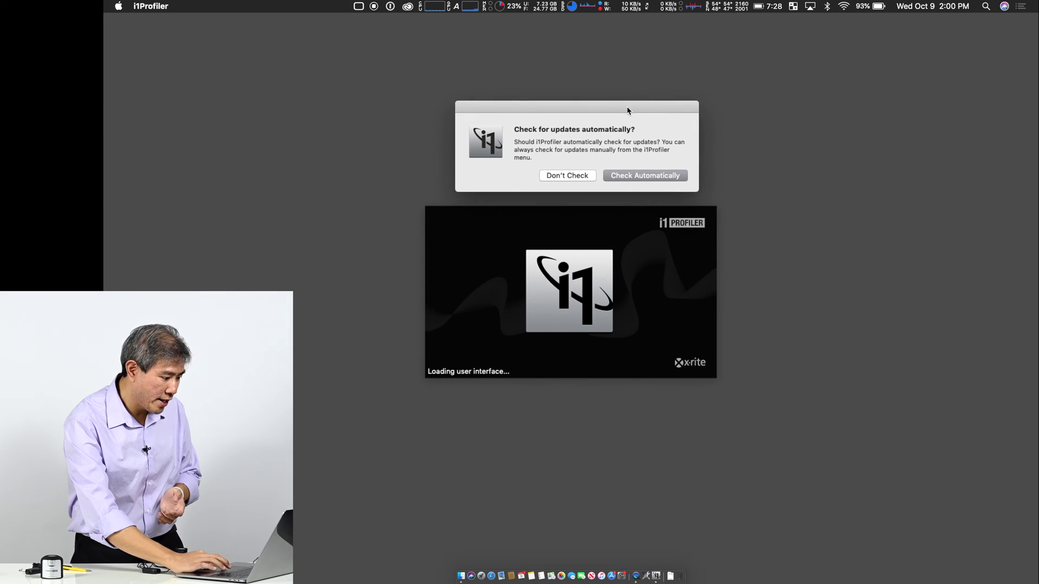
{"action": "left_click", "coordinate": [637, 175]}
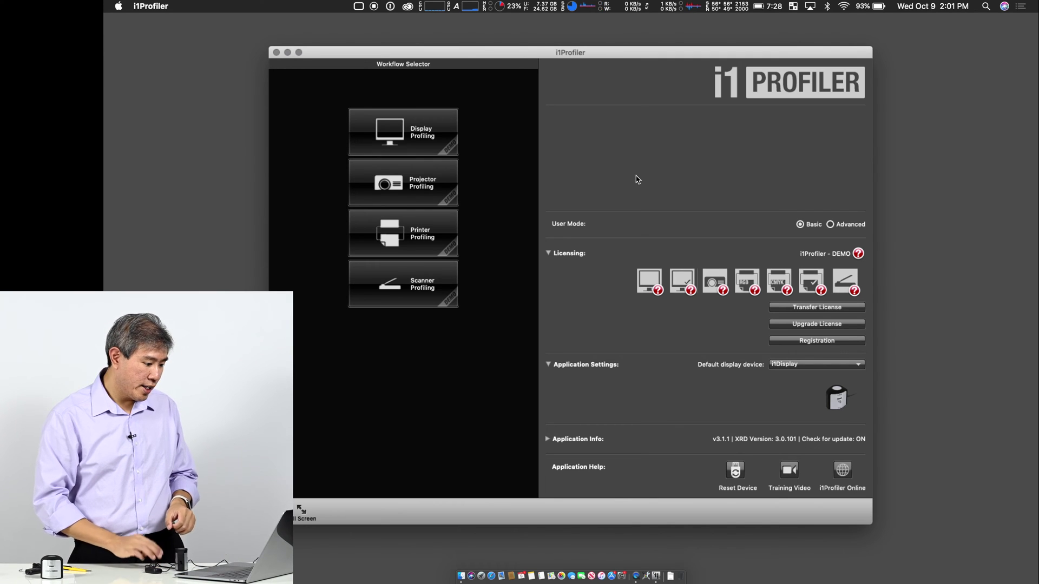
Set i1Display PLUS as the default display device, enable Advanced mode and start display profiling
{"action": "left_click", "coordinate": [822, 369]}
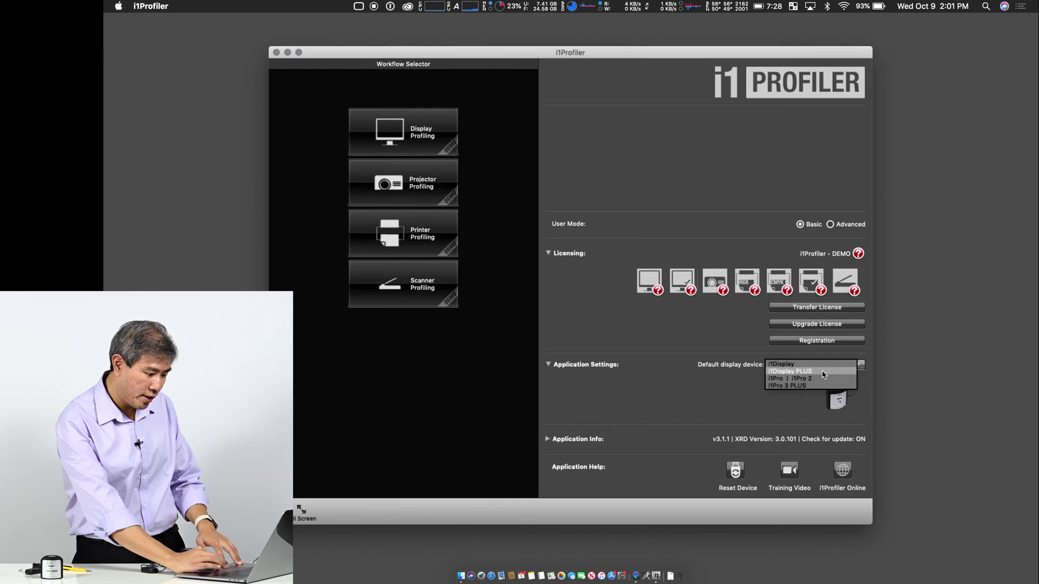
{"action": "left_click", "coordinate": [823, 372]}
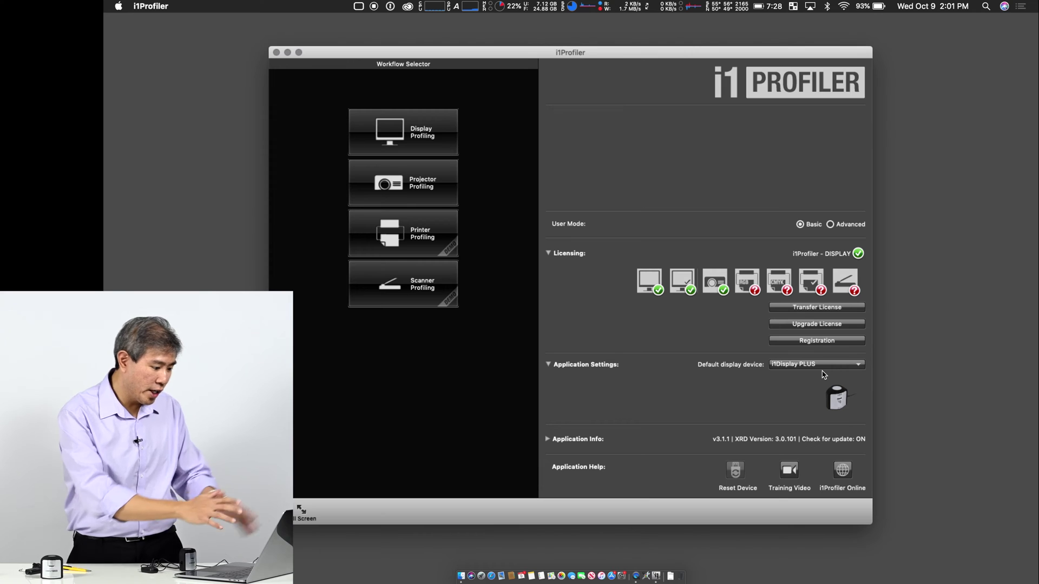
{"action": "left_click", "coordinate": [833, 225]}
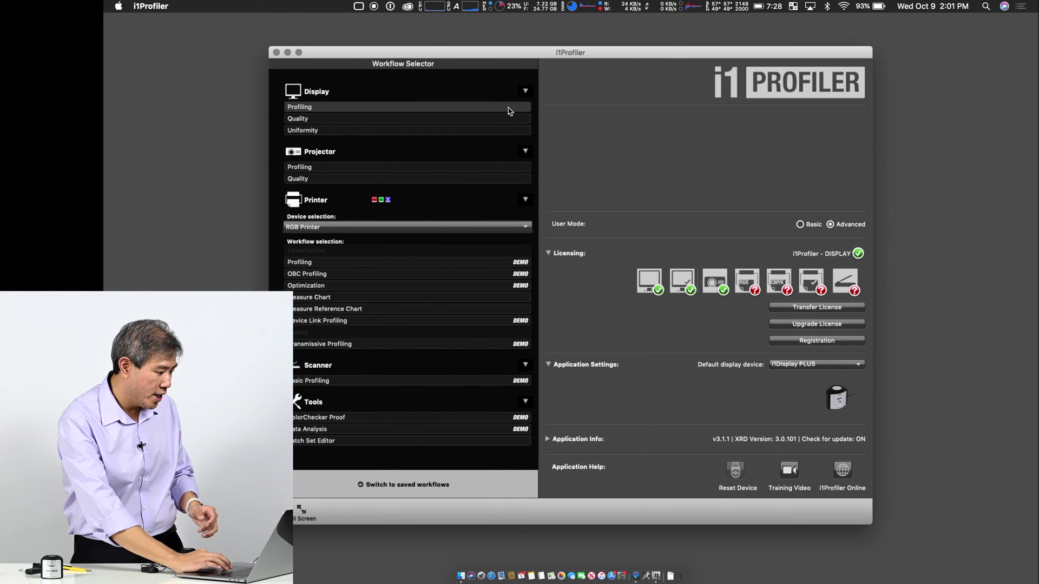
{"action": "left_click", "coordinate": [508, 111]}
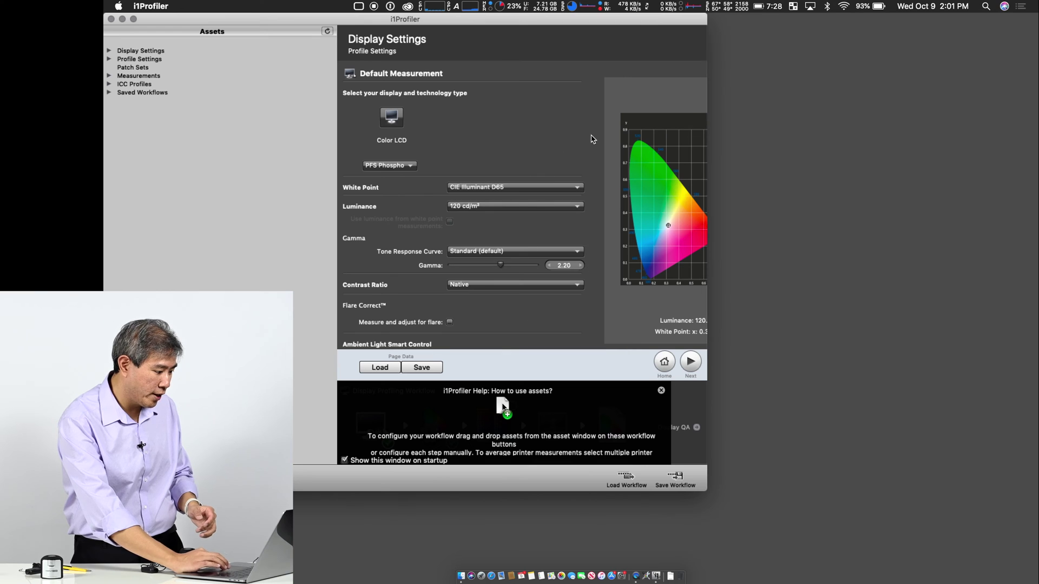
Set the profiling target luminance to 100 cd/m² and continue to Profile Settings
{"action": "left_click_drag", "start_coordinate": [518, 23], "coordinate": [578, 5]}
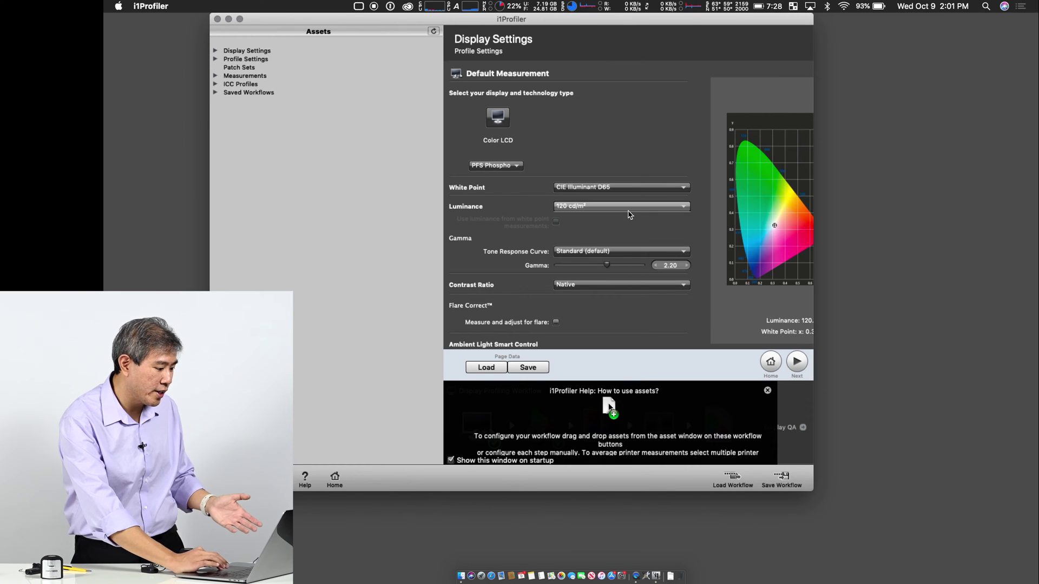
{"action": "left_click", "coordinate": [628, 210]}
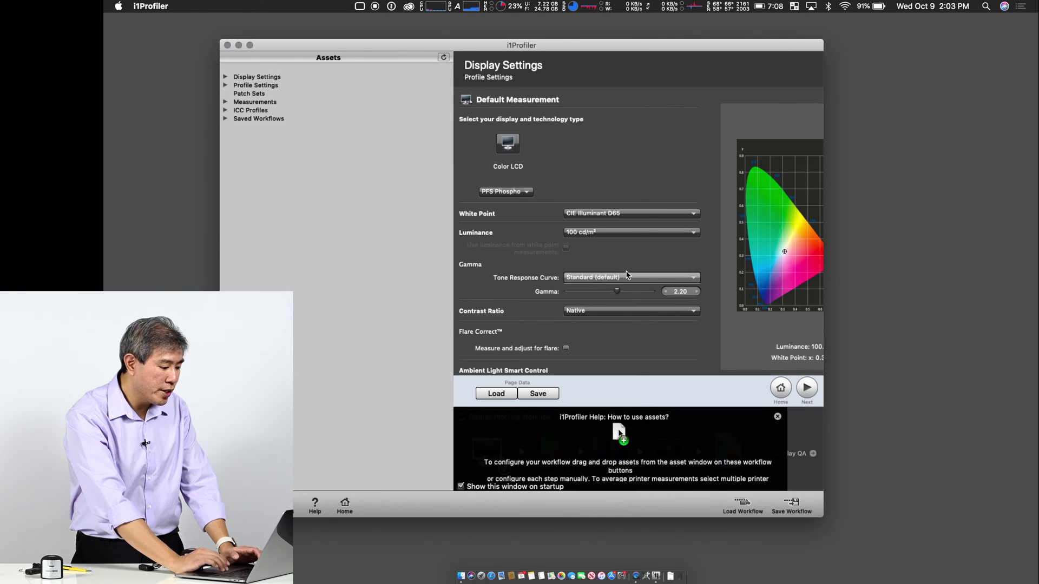
{"action": "scroll", "coordinate": [657, 270], "scroll_direction": "down", "scroll_amount": 2}
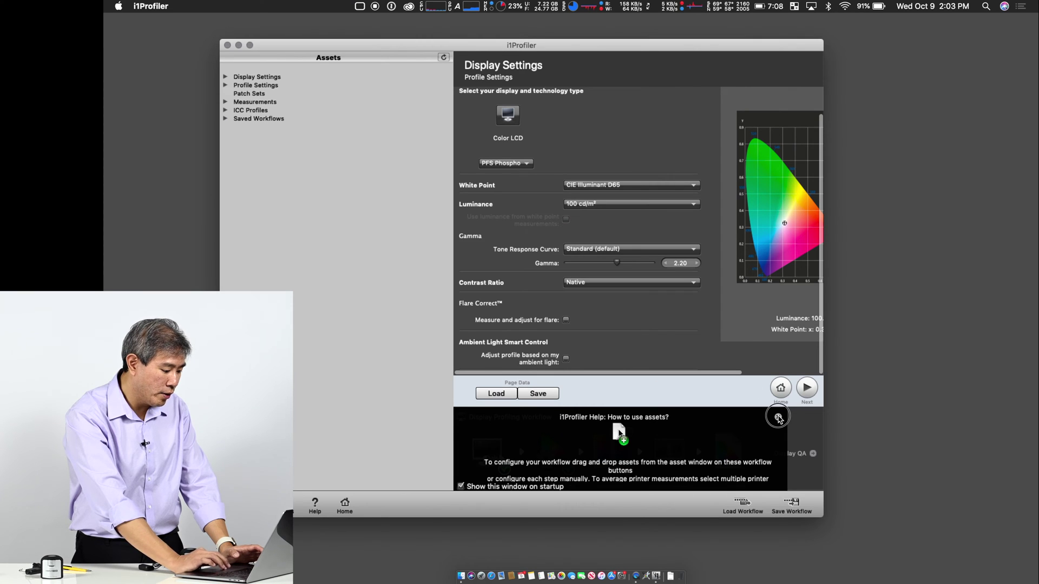
{"action": "left_click", "coordinate": [777, 416]}
{"action": "left_click", "coordinate": [555, 459]}
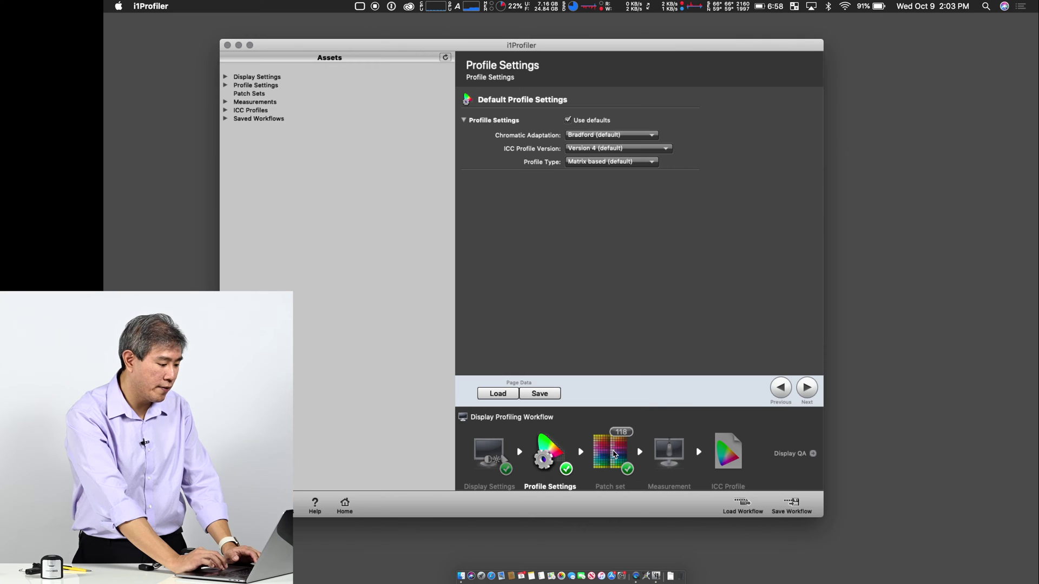
Choose the Large 461-patch set and bring up the Measurement step's Start Measurement
{"action": "left_click", "coordinate": [614, 455]}
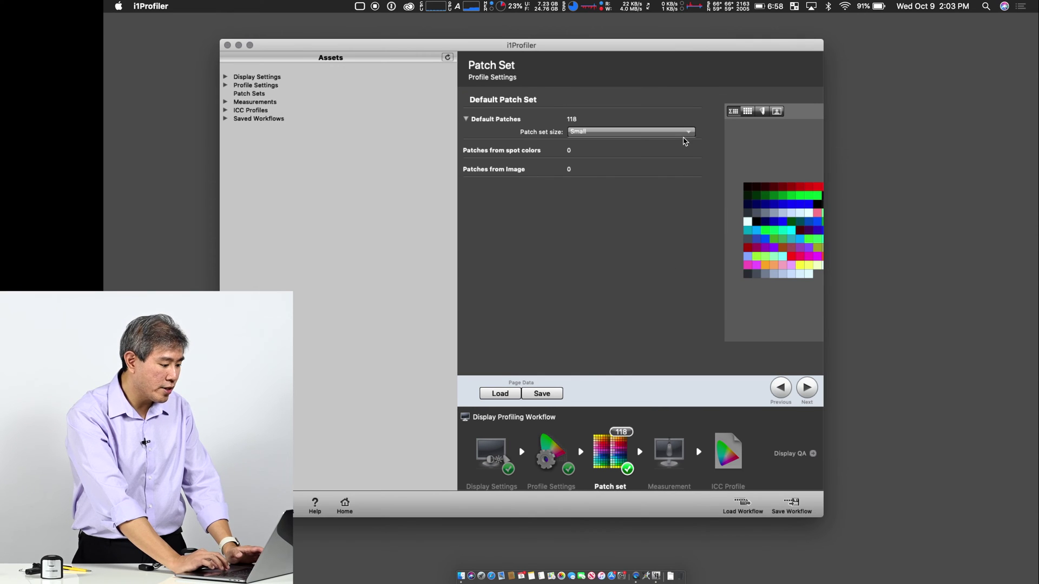
{"action": "left_click", "coordinate": [684, 133]}
{"action": "left_click", "coordinate": [672, 145]}
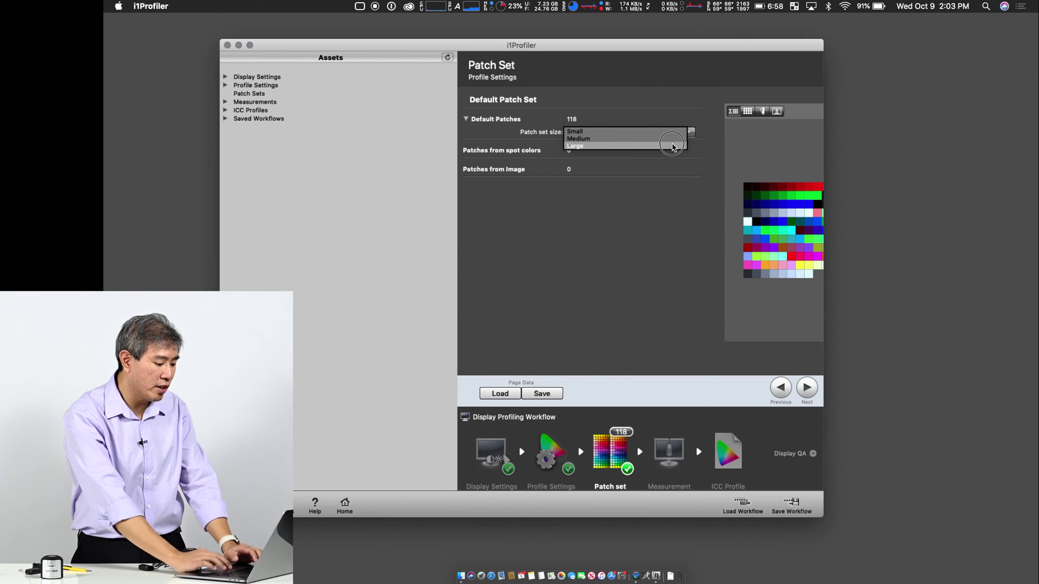
{"action": "left_click", "coordinate": [670, 451]}
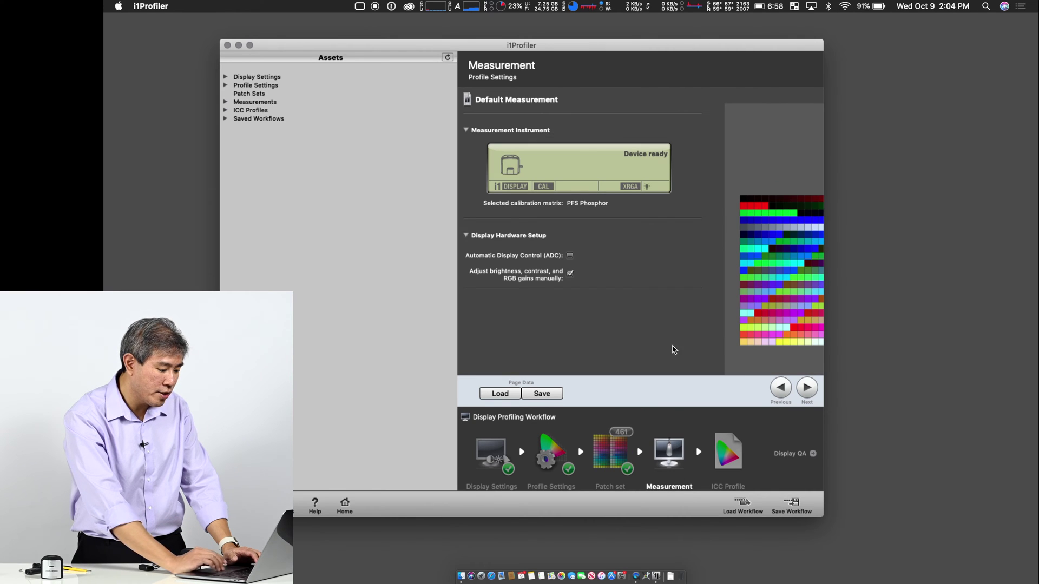
{"action": "scroll", "coordinate": [757, 295], "scroll_direction": "right", "scroll_amount": 1}
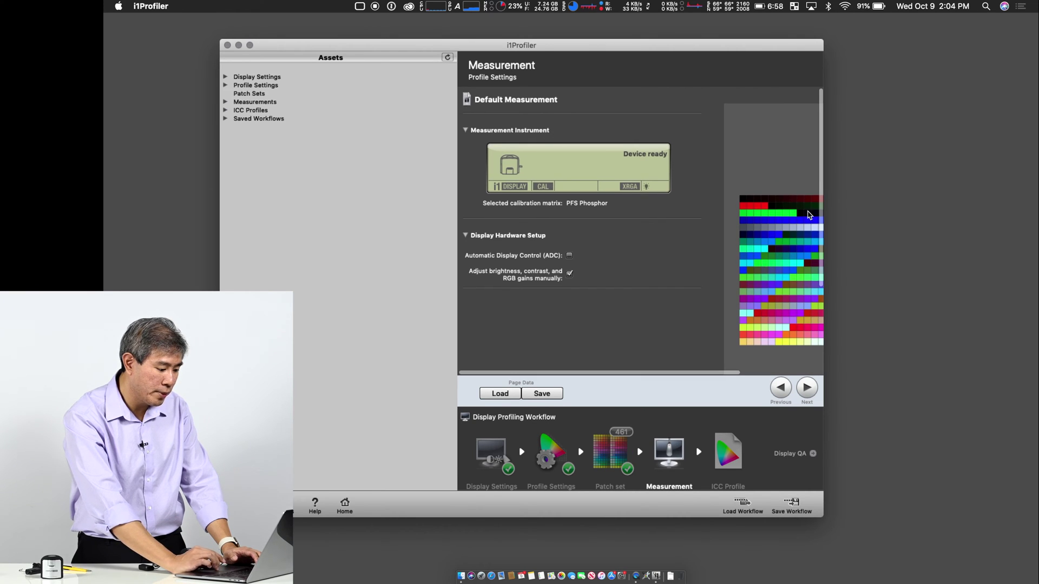
{"action": "left_click_drag", "start_coordinate": [819, 217], "coordinate": [820, 357]}
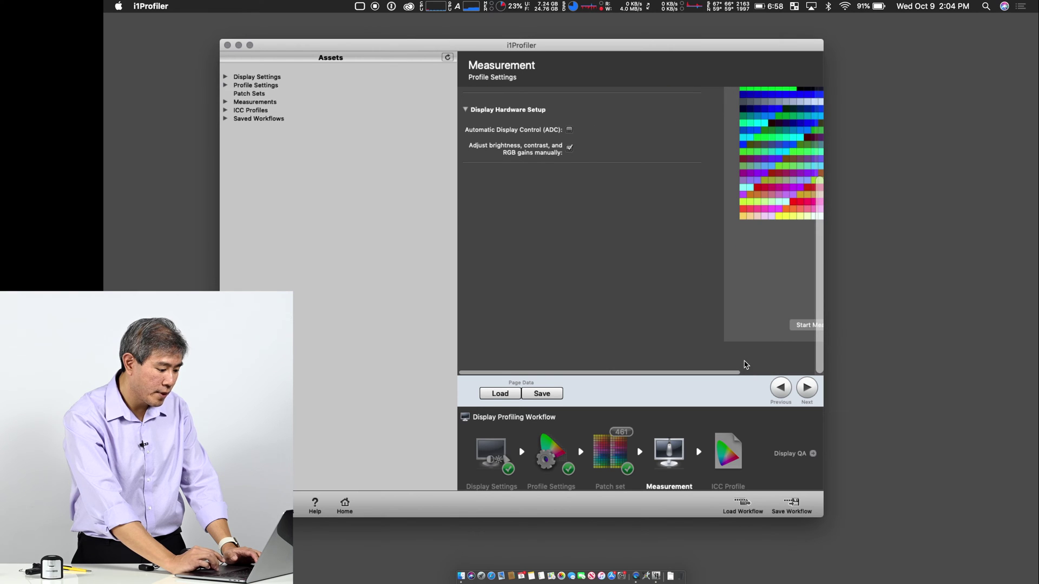
{"action": "scroll", "coordinate": [757, 367], "scroll_direction": "right", "scroll_amount": 5}
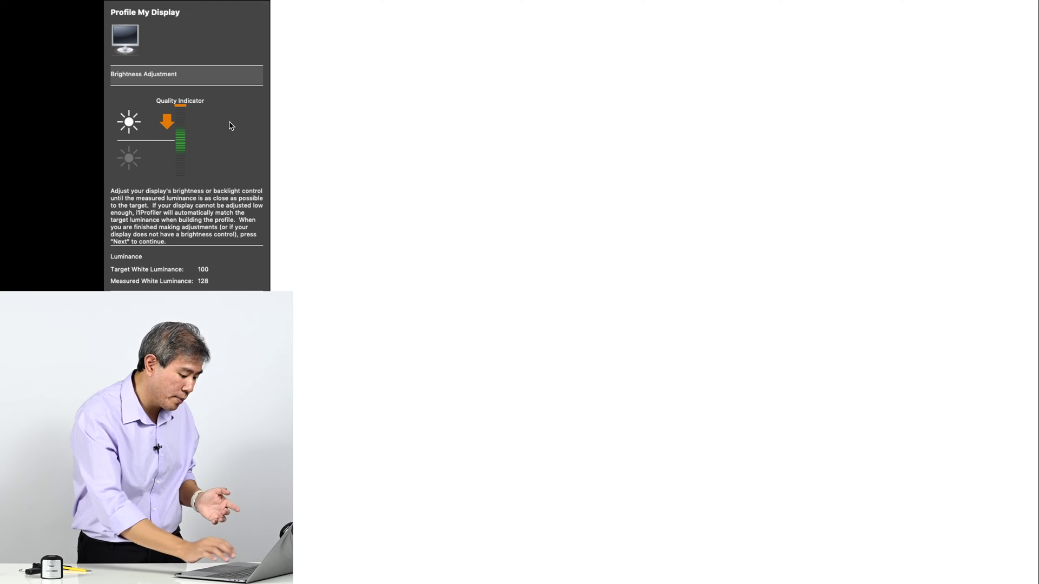
Adjust display brightness until measured white luminance is near the 100 cd/m² target
{"action": "key", "text": "XF86MonBrightnessUp"}
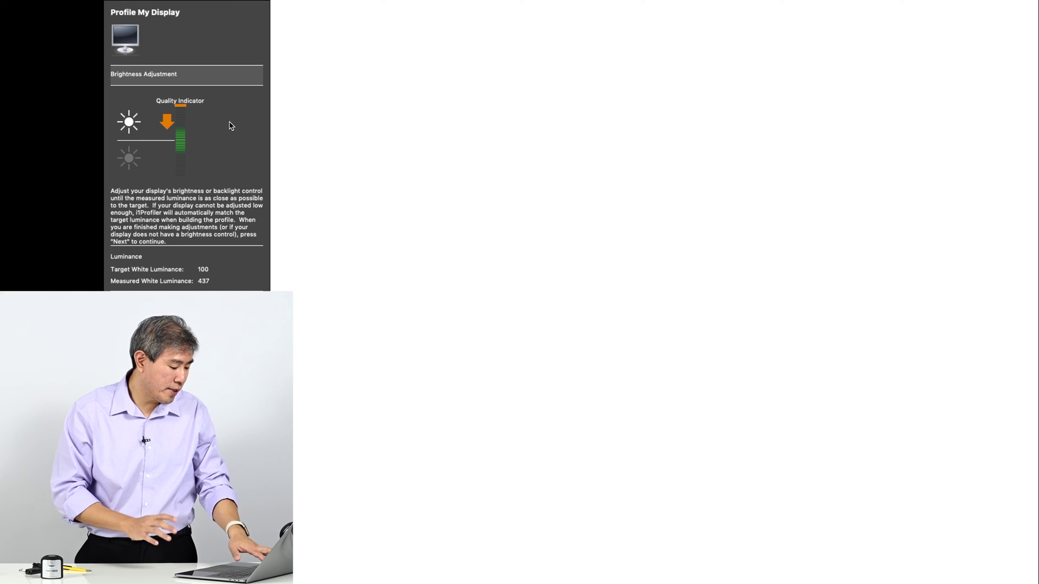
{"action": "key", "text": "F1"}
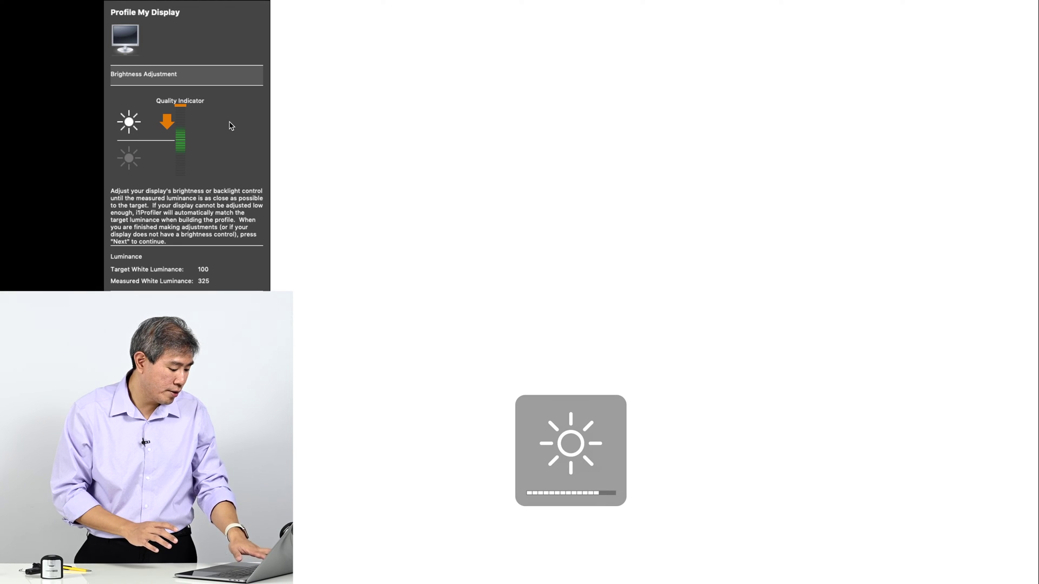
{"action": "key", "text": "F1"}
{"action": "key", "text": "F1"}
{"action": "key", "text": "F1"}
{"action": "key", "text": "F1"}
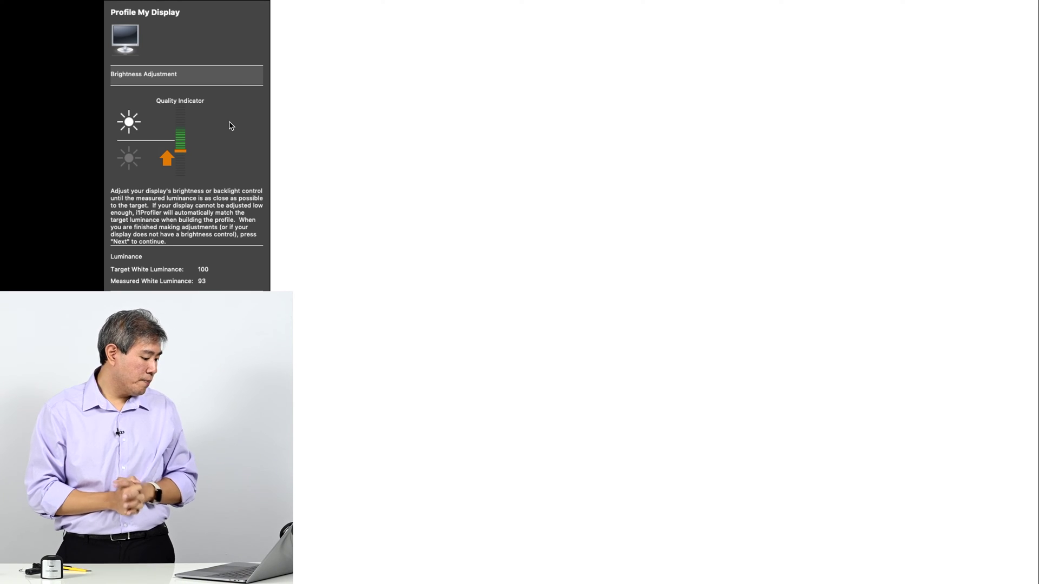
{"action": "key", "text": "F2"}
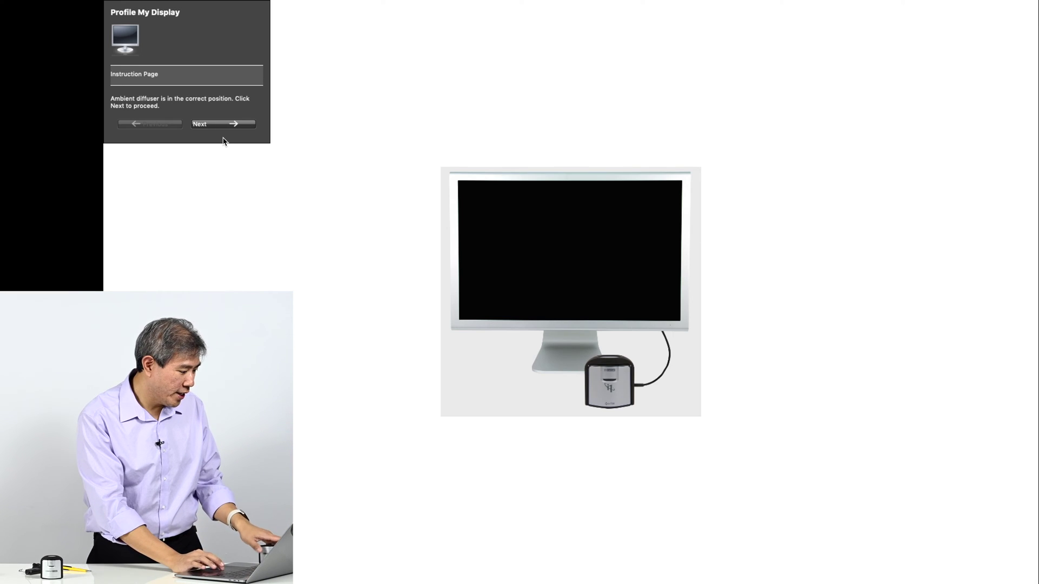
Run the 461-patch measurement after confirming the diffuser position, then go to ICC Profile
{"action": "left_click", "coordinate": [234, 124]}
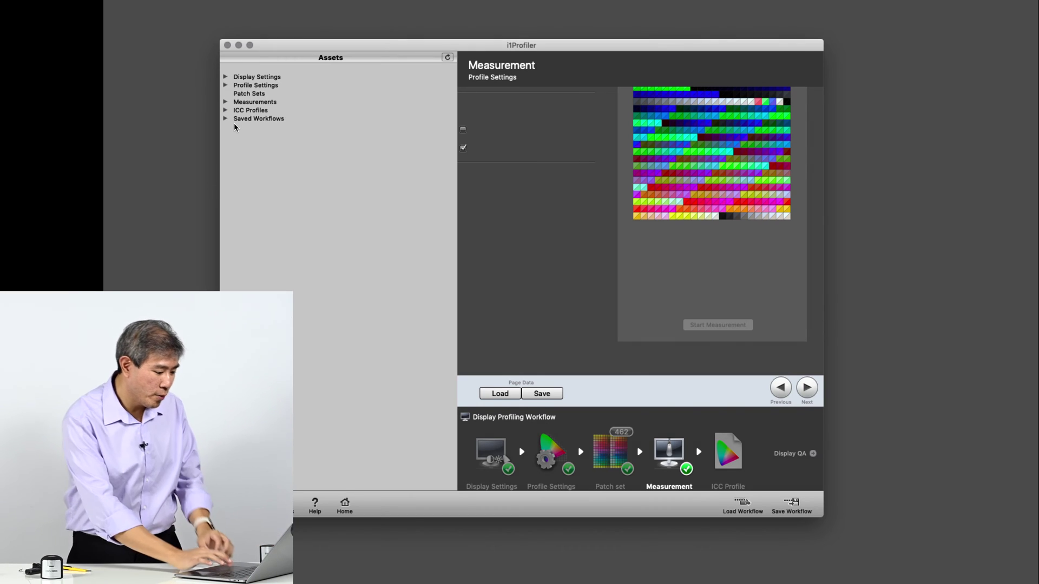
{"action": "left_click", "coordinate": [735, 456]}
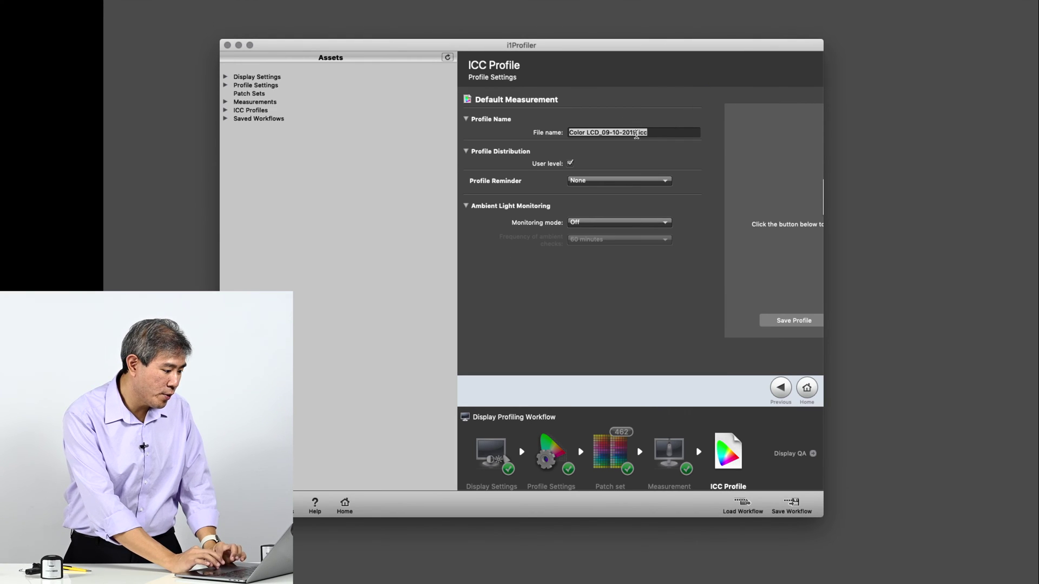
Save the profile as 'Color LCD_09-10-2019 i1DPP.icc' and dismiss the success notice
{"action": "left_click", "coordinate": [636, 133]}
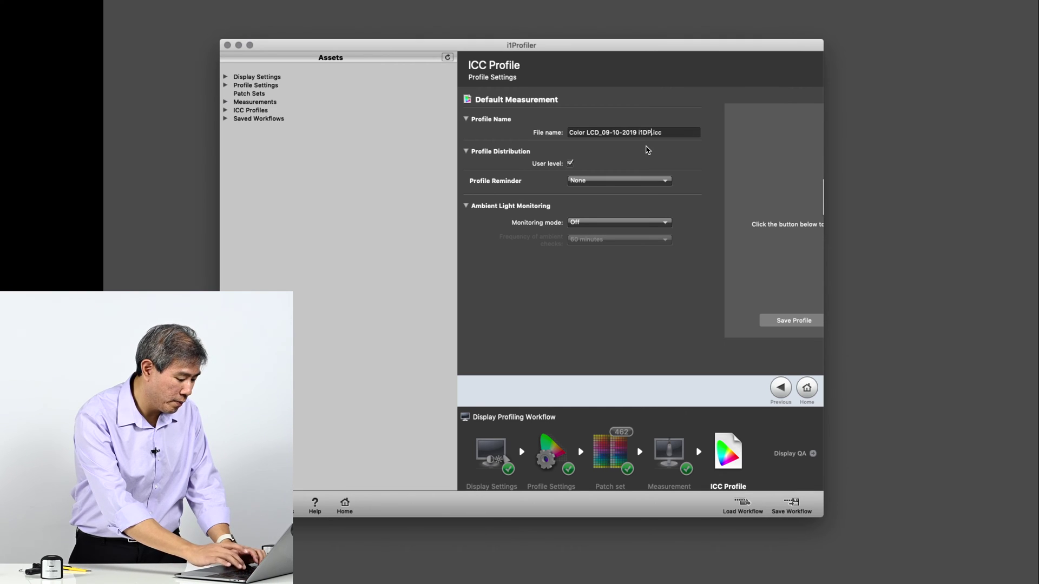
{"action": "type", "text": "i1DPP"}
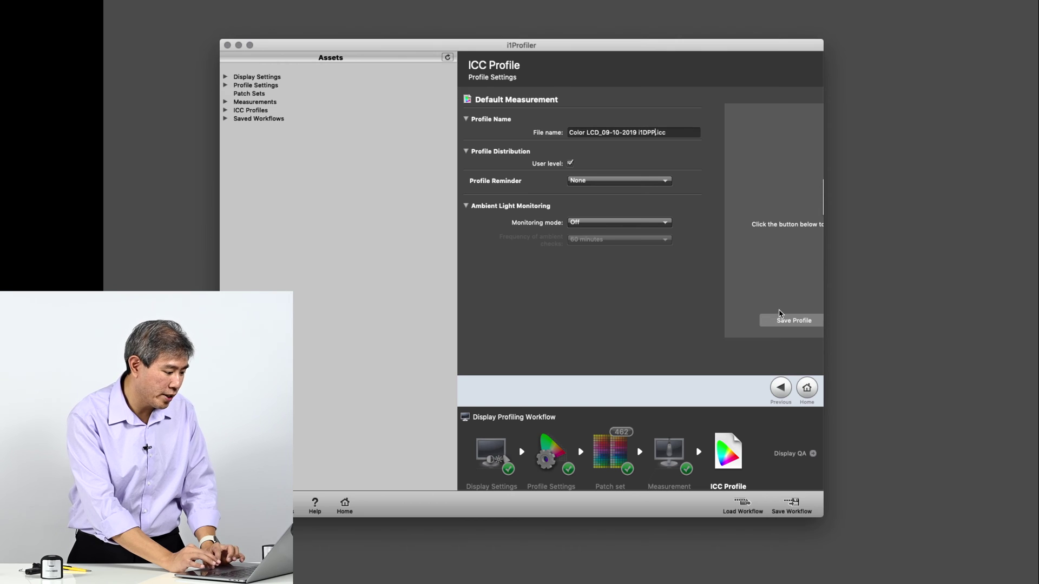
{"action": "left_click", "coordinate": [786, 323]}
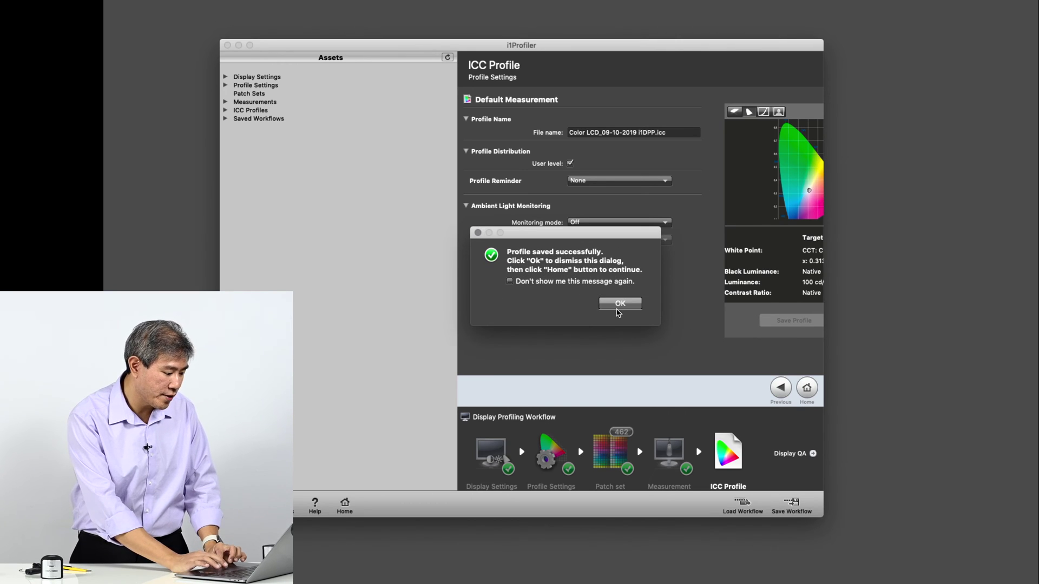
{"action": "left_click", "coordinate": [619, 304]}
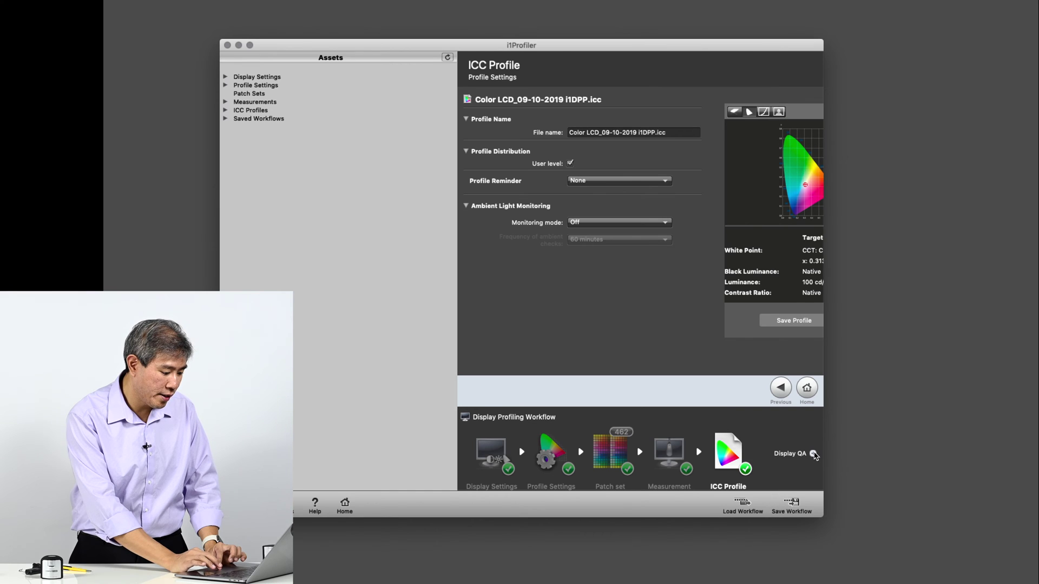
Run a Display QA measurement of the new profile against the ColorChecker 24 Patch set
{"action": "left_click", "coordinate": [813, 454]}
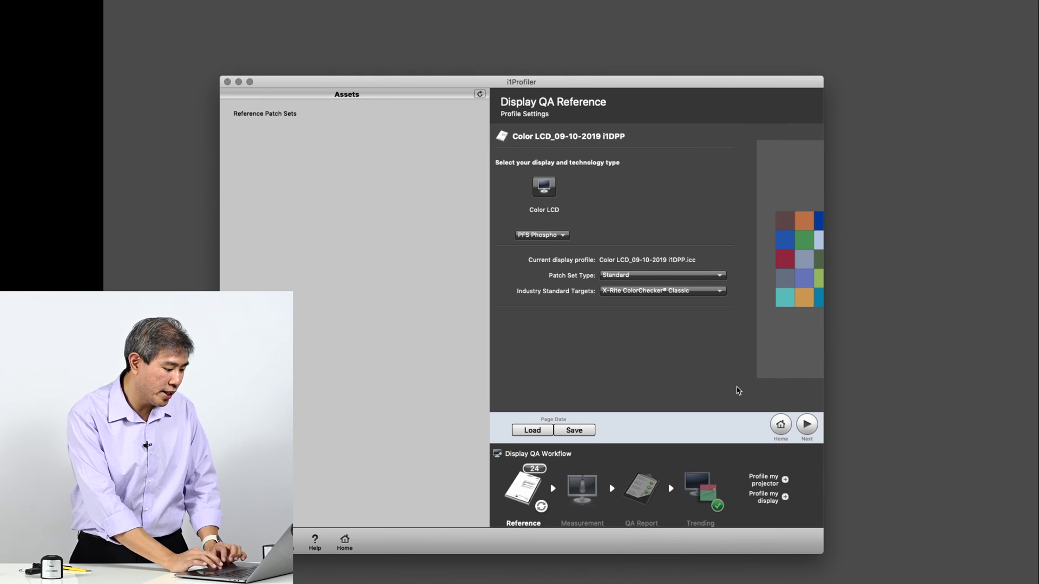
{"action": "left_click", "coordinate": [806, 425]}
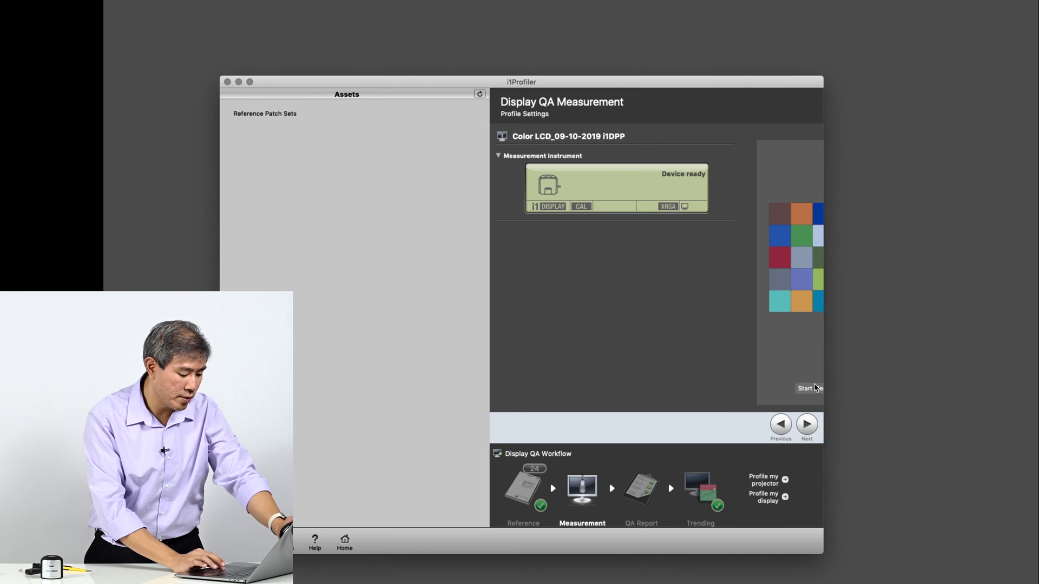
{"action": "left_click", "coordinate": [814, 387]}
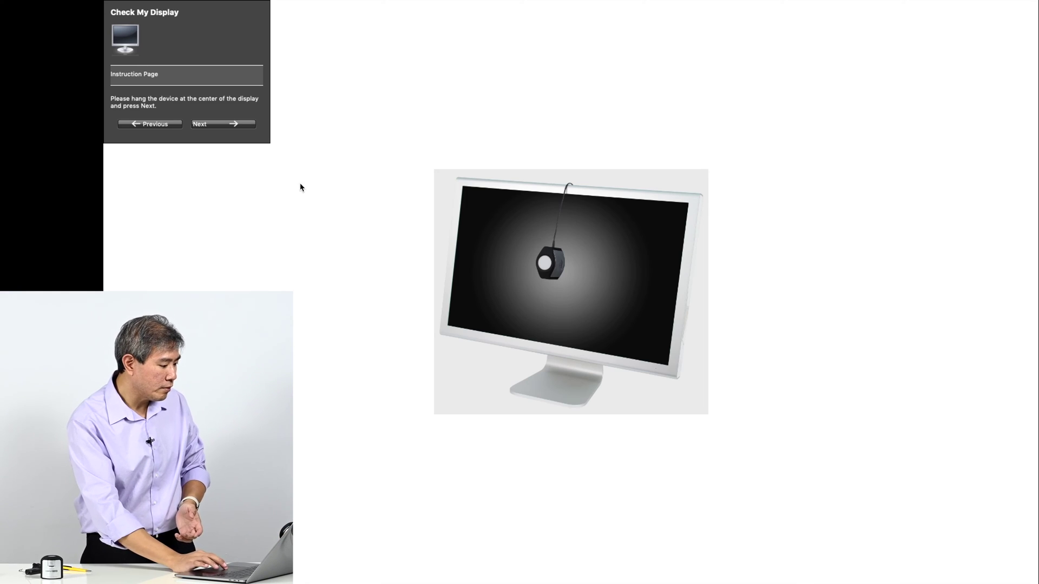
{"action": "left_click", "coordinate": [240, 125]}
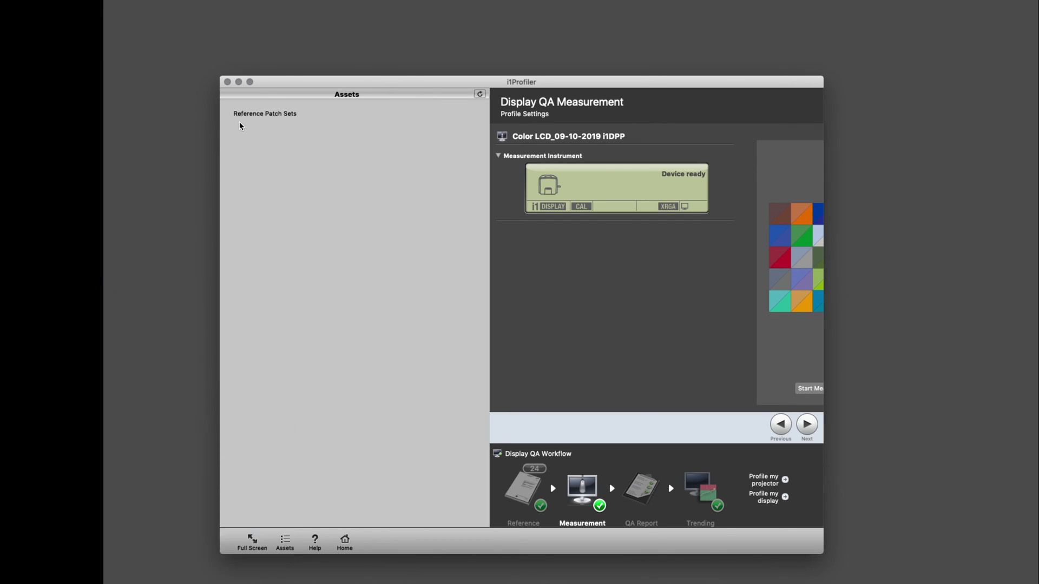
{"action": "left_click", "coordinate": [807, 425]}
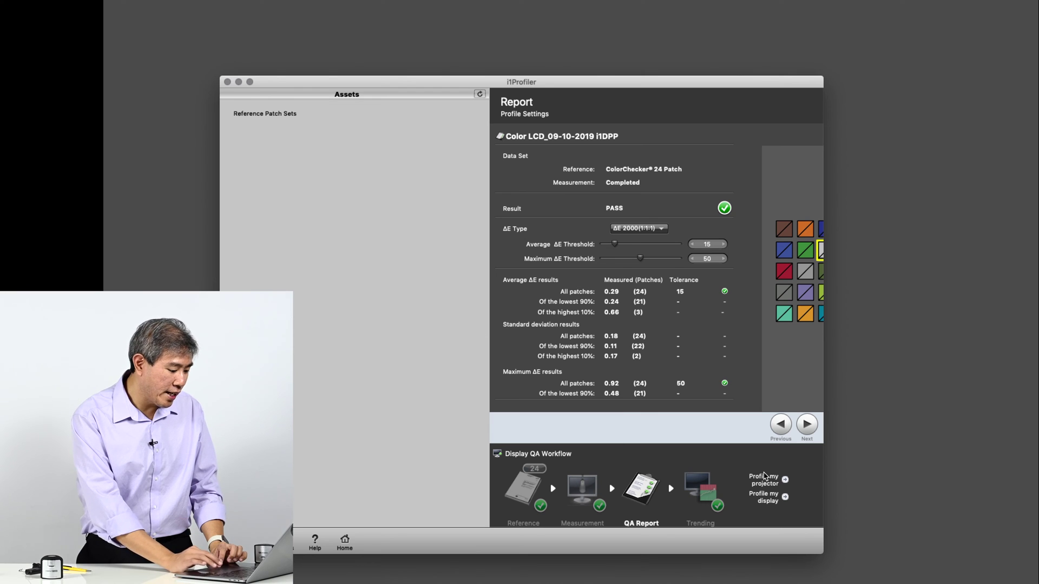
Add the passing QA measurement to the trend file and close i1Profiler
{"action": "left_click", "coordinate": [701, 491]}
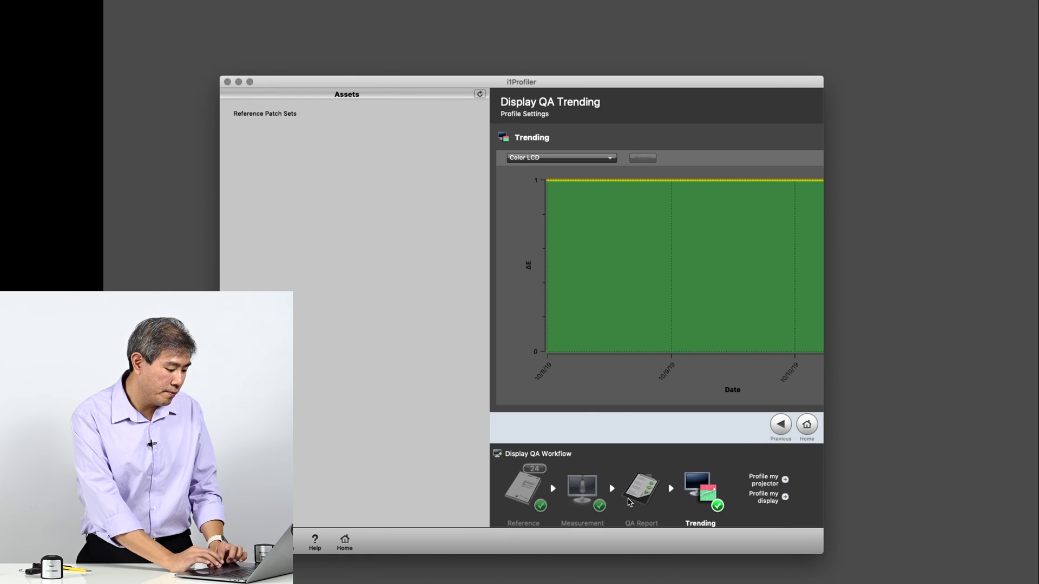
{"action": "left_click", "coordinate": [637, 499]}
{"action": "scroll", "coordinate": [783, 397], "scroll_direction": "down", "scroll_amount": 3}
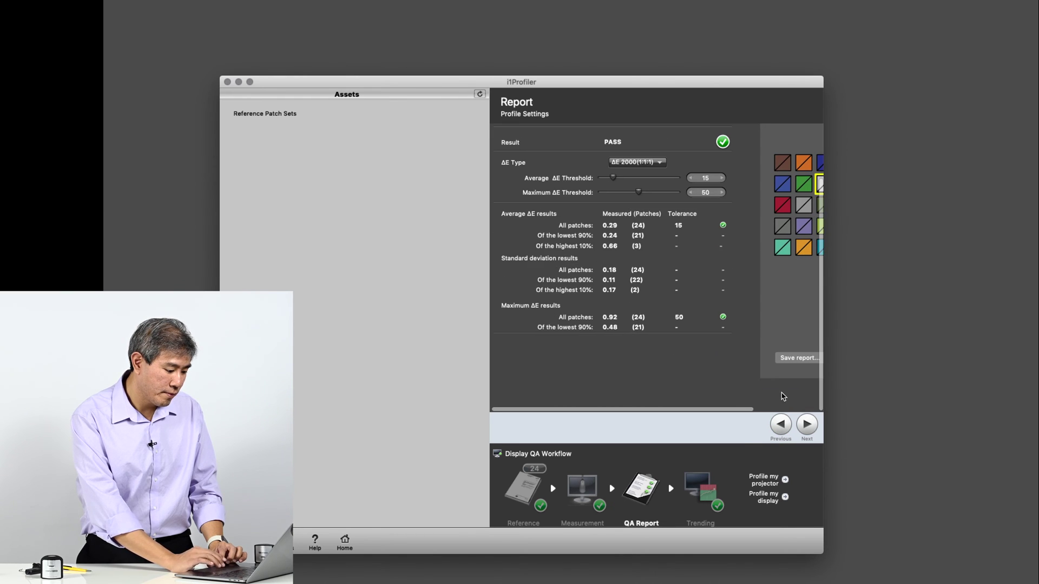
{"action": "scroll", "coordinate": [783, 397], "scroll_direction": "right", "scroll_amount": 4}
{"action": "left_click", "coordinate": [784, 367]}
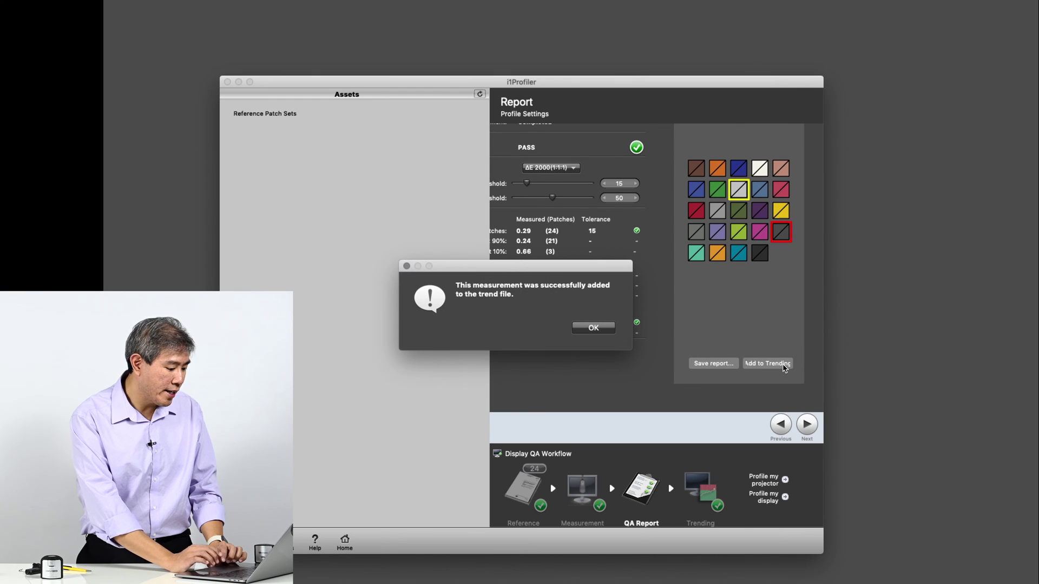
{"action": "left_click", "coordinate": [590, 329]}
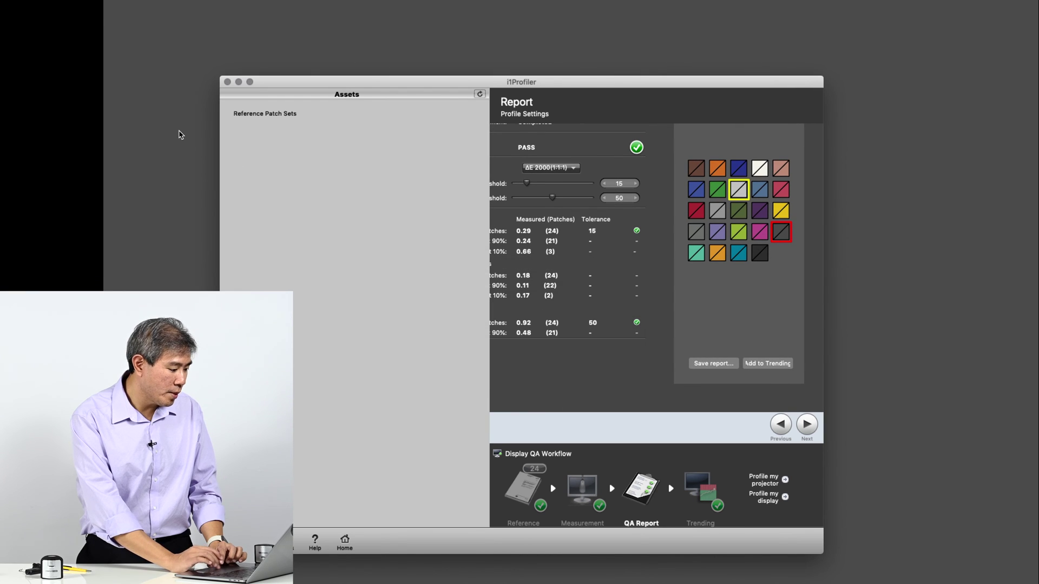
{"action": "left_click", "coordinate": [227, 82]}
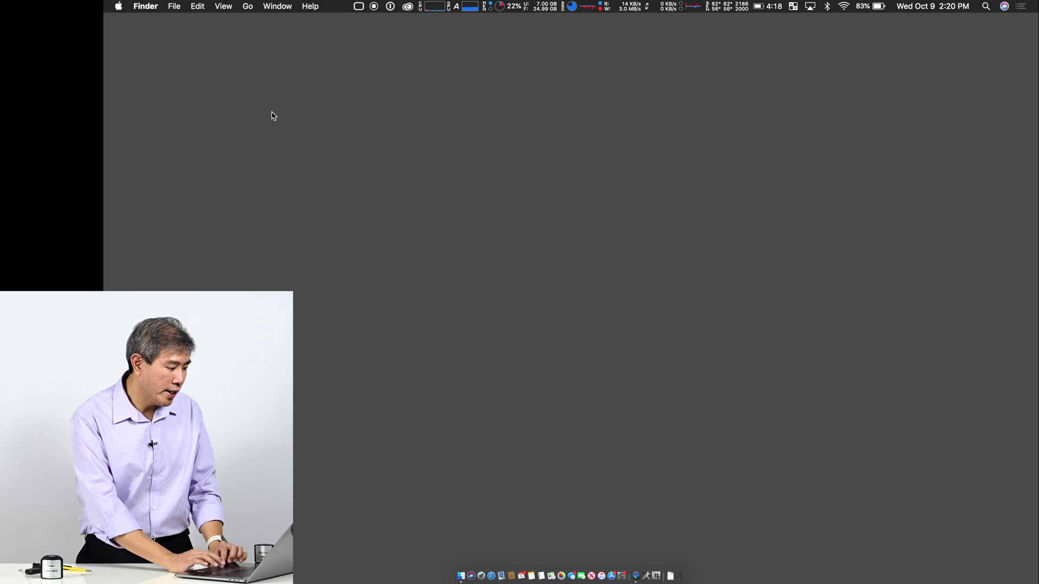
Launch ColorSync Utility and show the i1DPP profile's Lab gamut plot, rotated for inspection
{"action": "key", "text": "super+space"}
{"action": "type", "text": "color"}
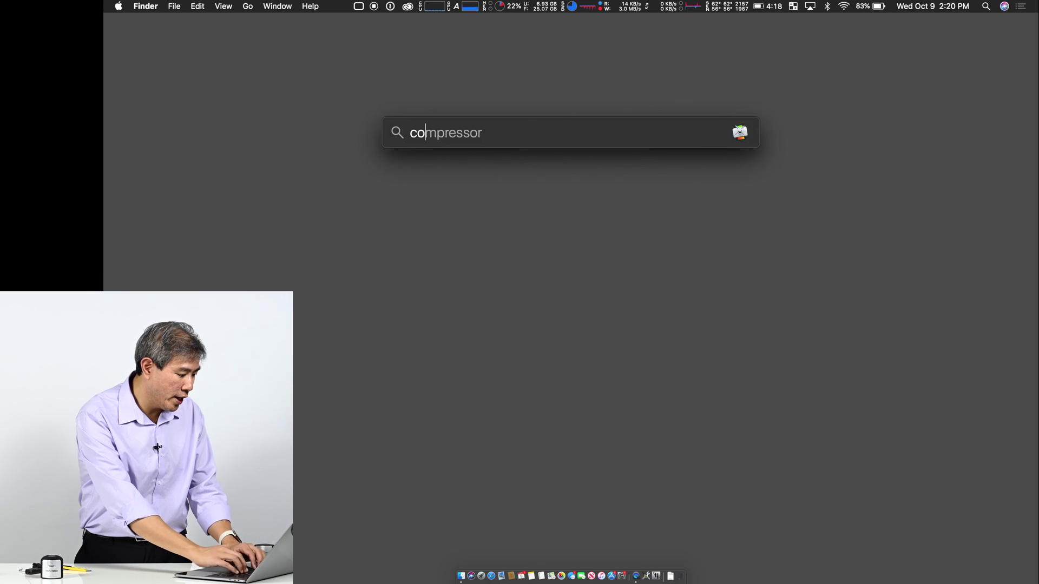
{"action": "key", "text": "Return"}
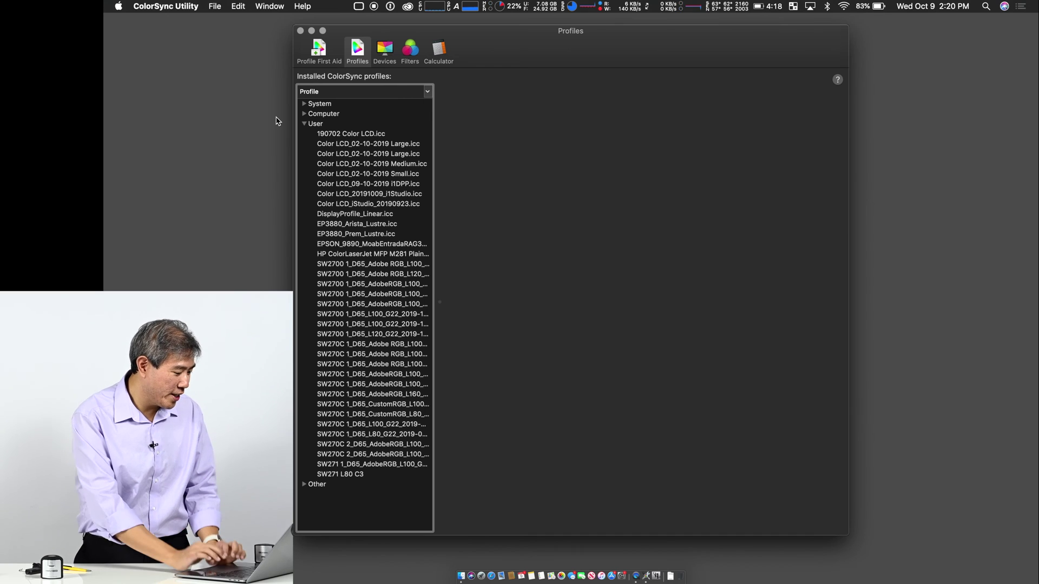
{"action": "left_click", "coordinate": [411, 186]}
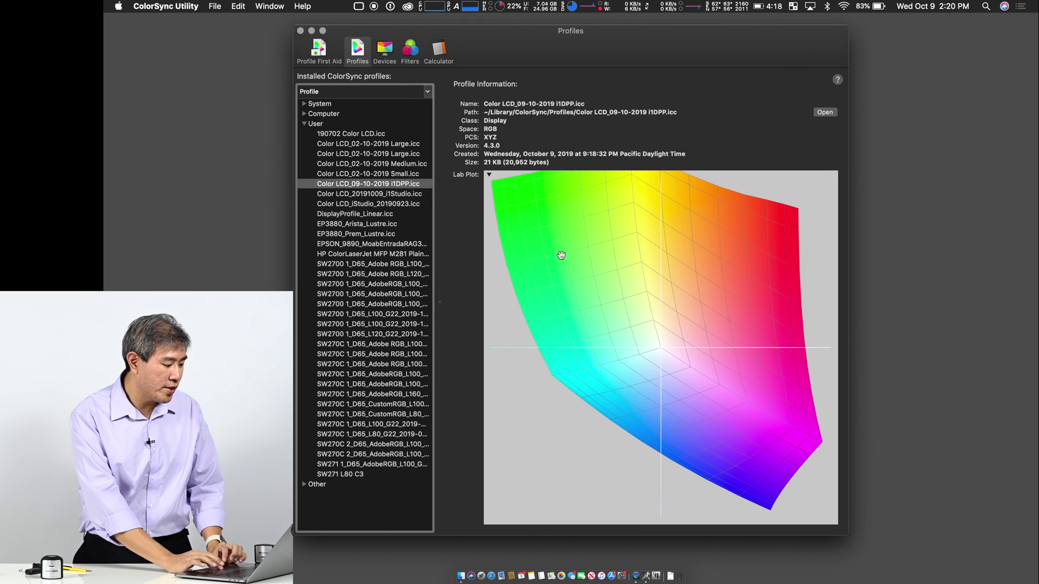
{"action": "left_click_drag", "start_coordinate": [588, 262], "coordinate": [678, 305]}
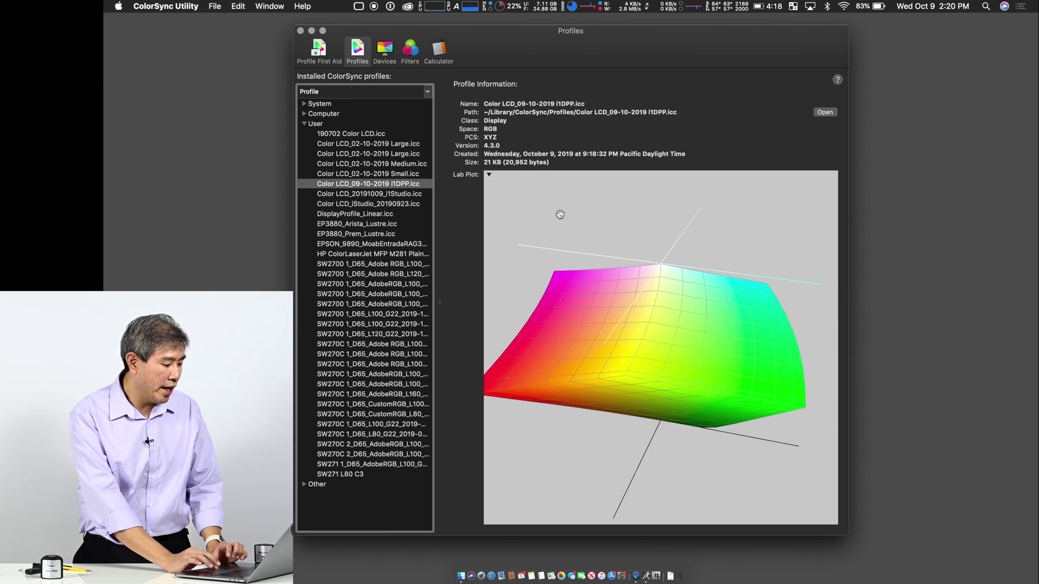
Hold the i1DPP gamut for comparison and select Color LCD_02-10-2019 Large.icc
{"action": "left_click", "coordinate": [489, 175]}
{"action": "left_click", "coordinate": [524, 235]}
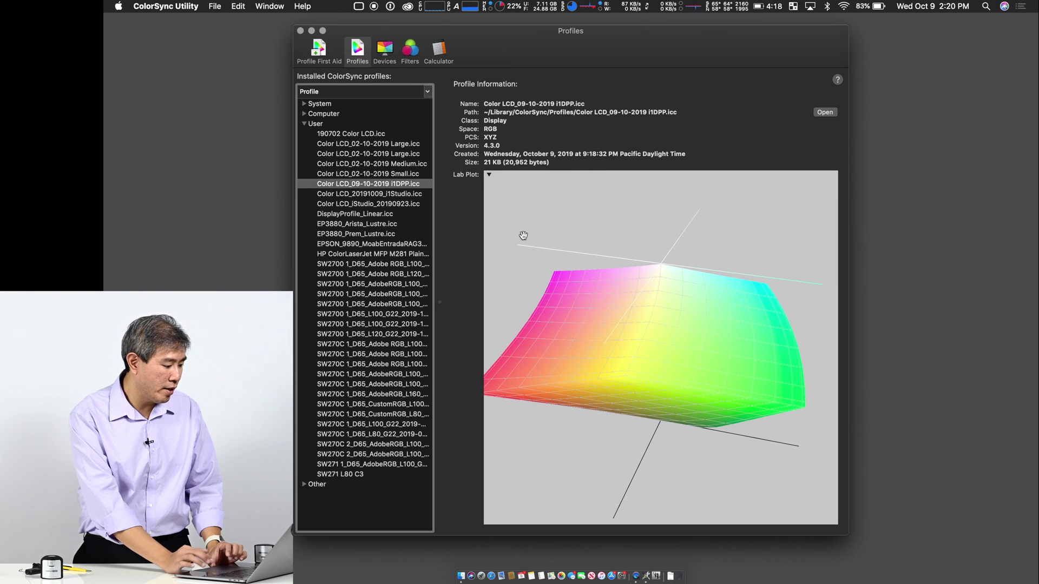
{"action": "left_click", "coordinate": [415, 156]}
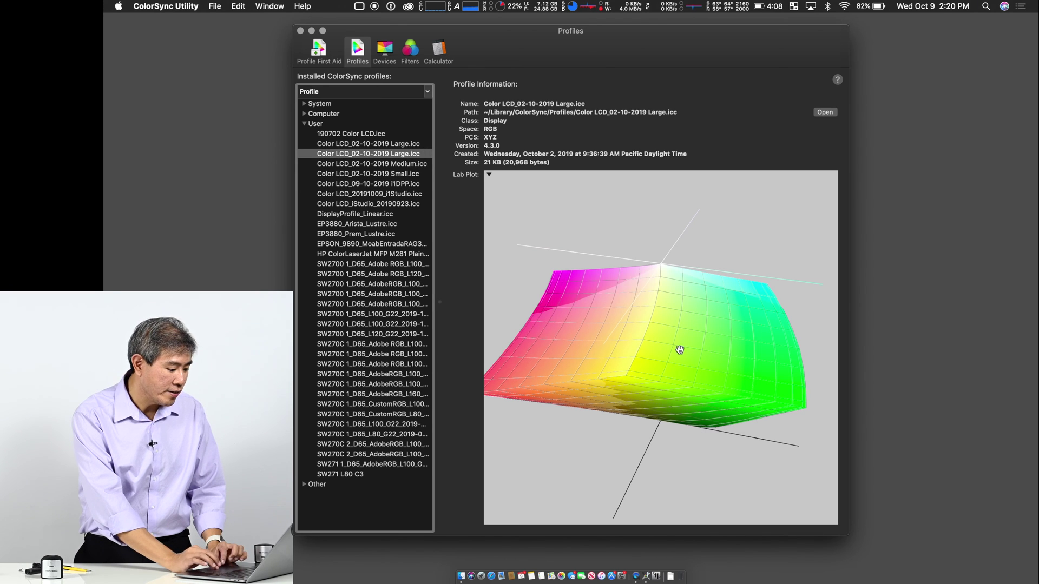
Hold the Color LCD_02-10-2019 Large.icc Lab gamut for comparison and bring up the i1DPP profile
{"action": "left_click_drag", "start_coordinate": [680, 350], "coordinate": [661, 336]}
{"action": "left_click", "coordinate": [489, 176]}
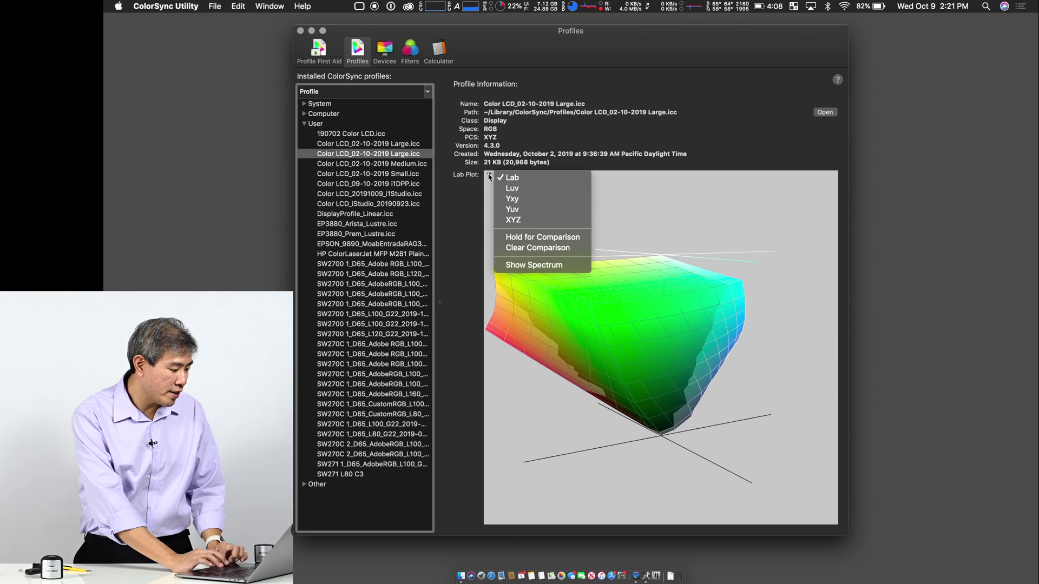
{"action": "left_click", "coordinate": [541, 238]}
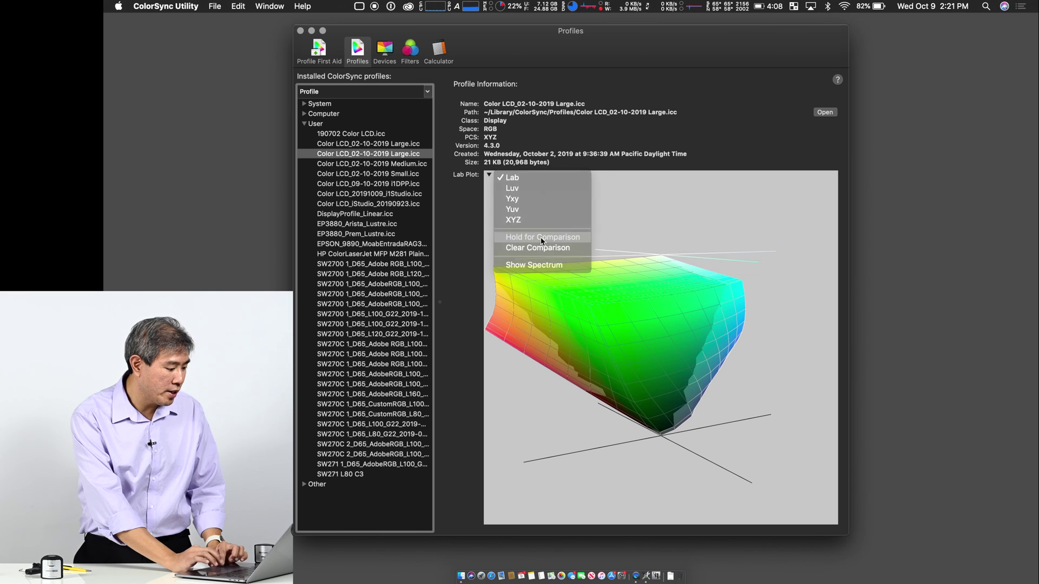
{"action": "left_click", "coordinate": [413, 185]}
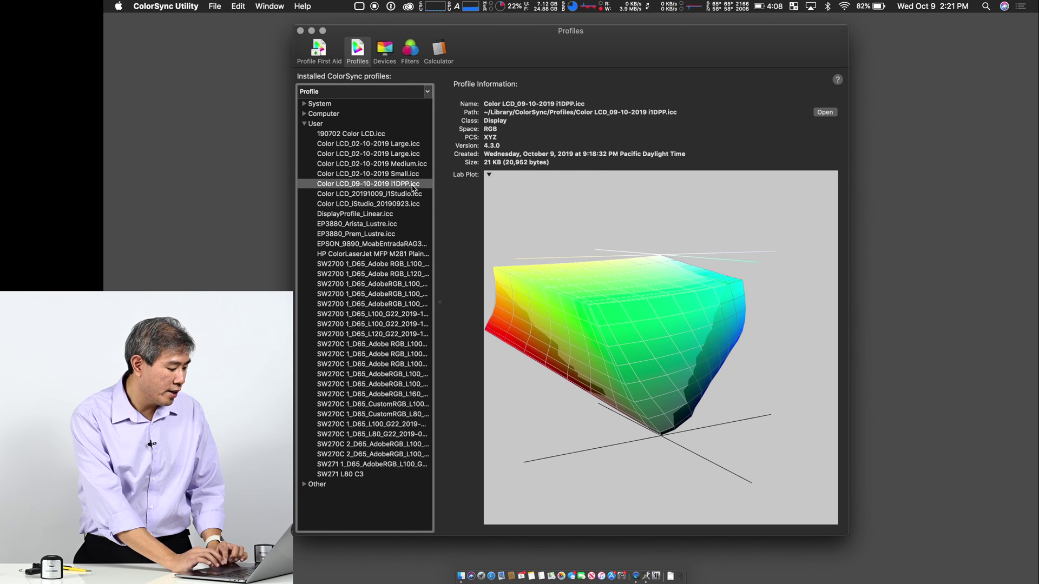
Rotate the overlaid i1DPP and Large gamuts through the blue-magenta side, the magenta-yellow side and from below
{"action": "left_click_drag", "start_coordinate": [642, 326], "coordinate": [575, 303]}
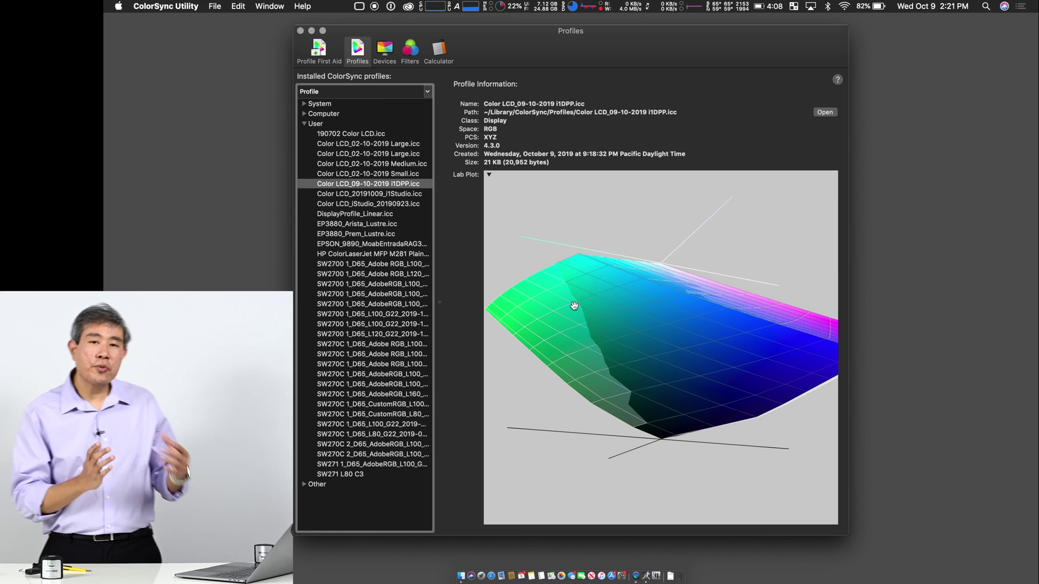
{"action": "left_click_drag", "start_coordinate": [574, 306], "coordinate": [549, 288]}
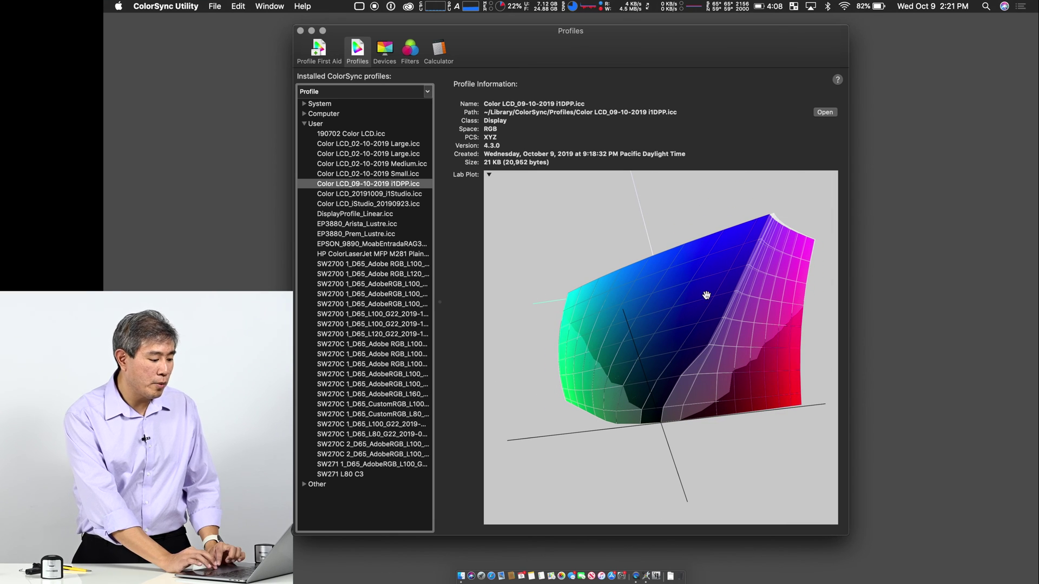
{"action": "left_click_drag", "start_coordinate": [711, 286], "coordinate": [605, 301]}
{"action": "mouse_move", "coordinate": [684, 293]}
{"action": "left_mouse_down"}
{"action": "mouse_move", "coordinate": [695, 281]}
{"action": "mouse_move", "coordinate": [706, 306]}
{"action": "mouse_move", "coordinate": [696, 292]}
{"action": "mouse_move", "coordinate": [677, 300]}
{"action": "left_mouse_up"}
{"action": "left_click_drag", "start_coordinate": [669, 248], "coordinate": [734, 296]}
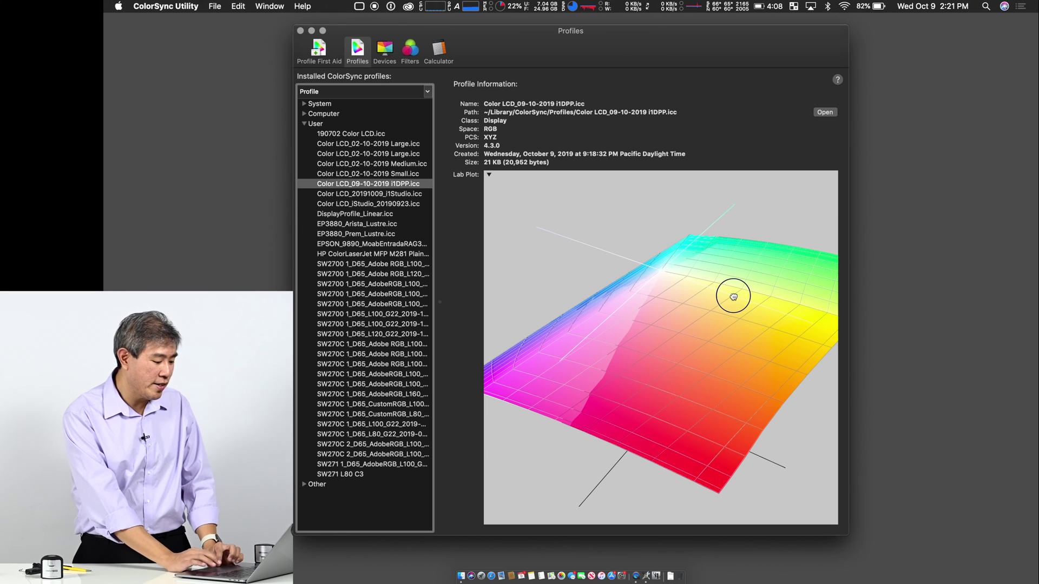
{"action": "left_click_drag", "start_coordinate": [733, 296], "coordinate": [693, 252]}
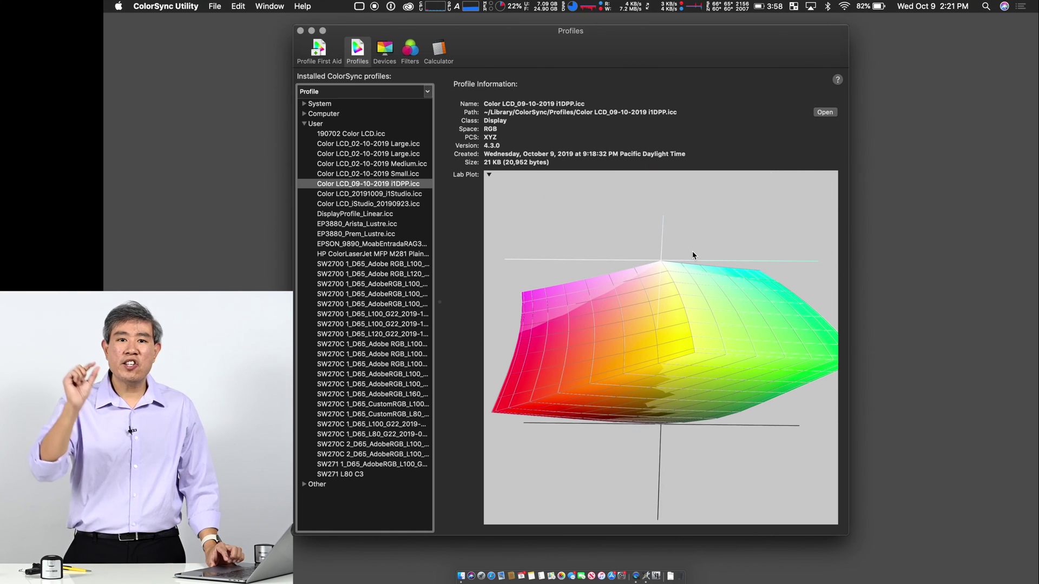